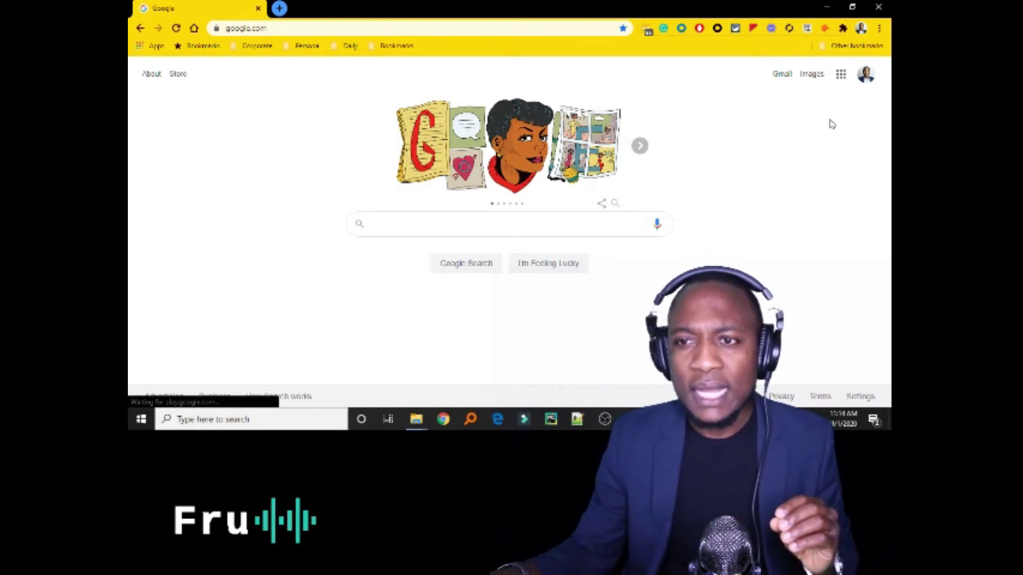
Step: Open the profile avatar menu listing the signed-in account, other profiles and the guest option
left_click(861, 28)
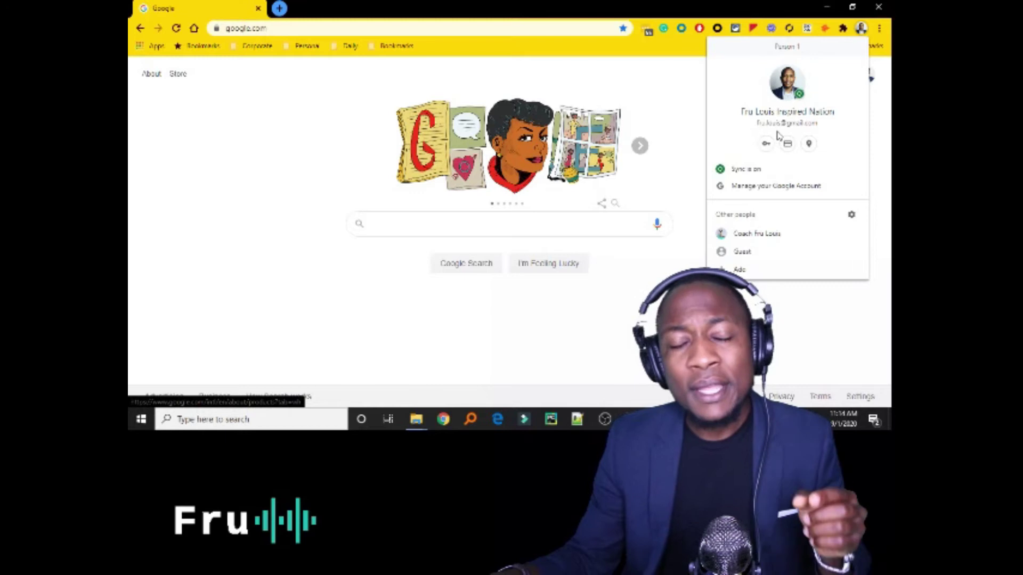
left_click(296, 83)
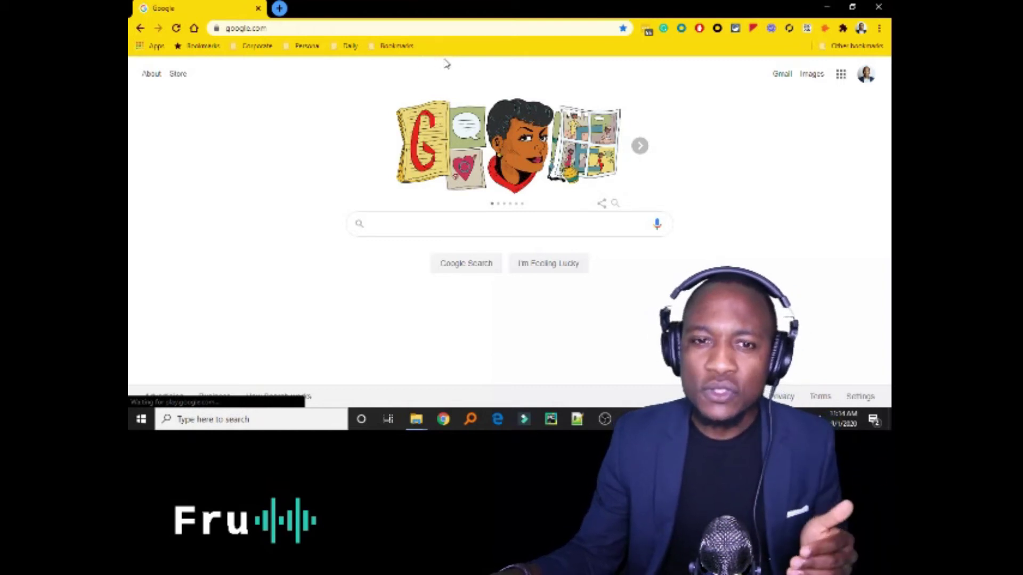
left_click(862, 29)
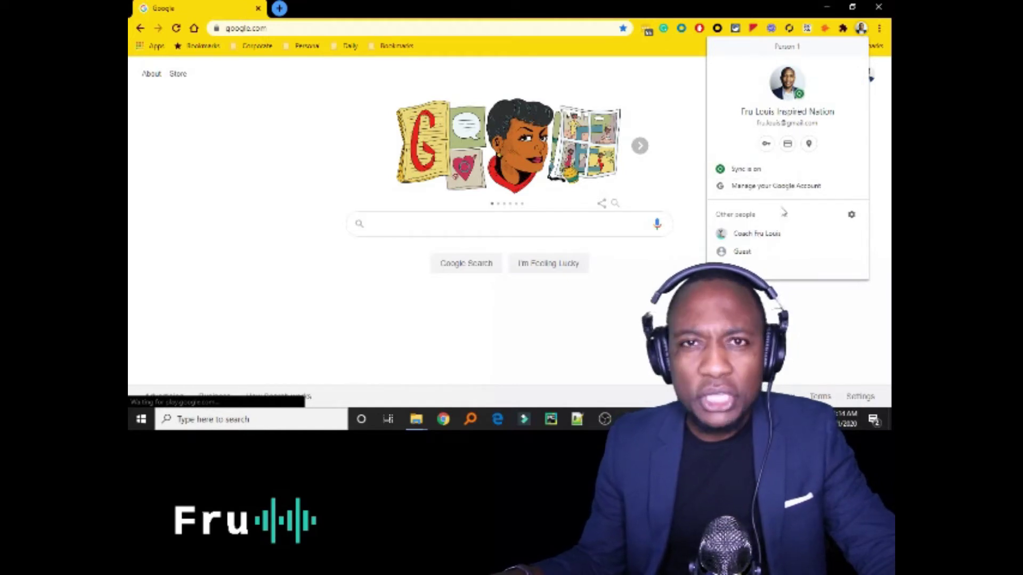
Step: Switch to the second profile to check its empty bookmarks, then switch back to the main profile
left_click(778, 239)
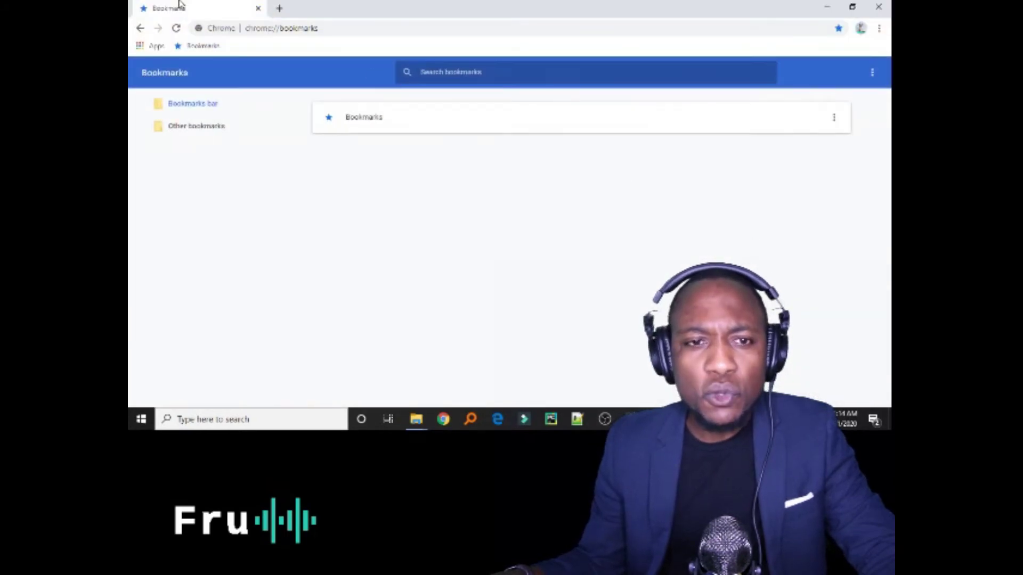
left_click(279, 8)
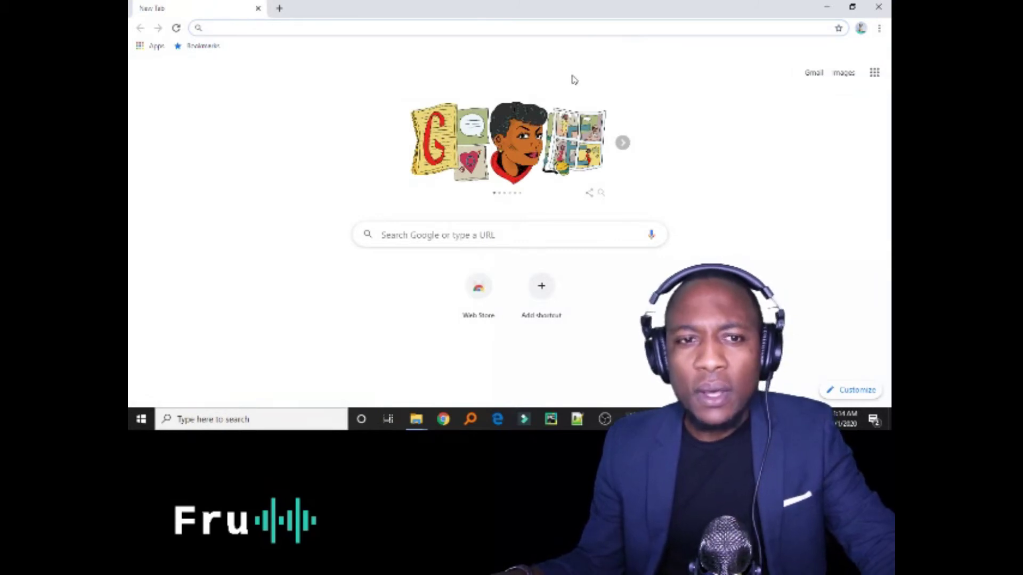
left_click(860, 28)
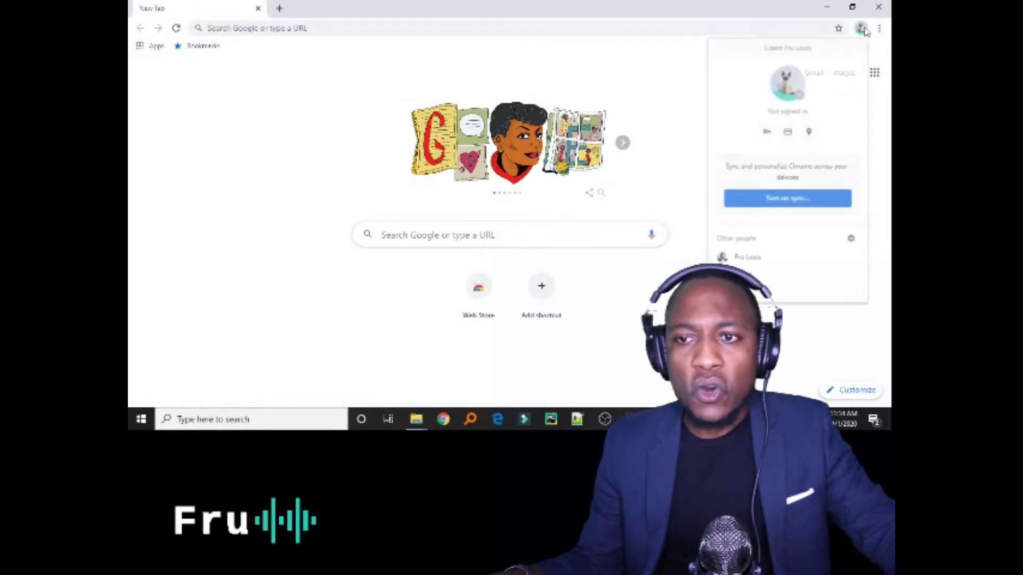
left_click(744, 259)
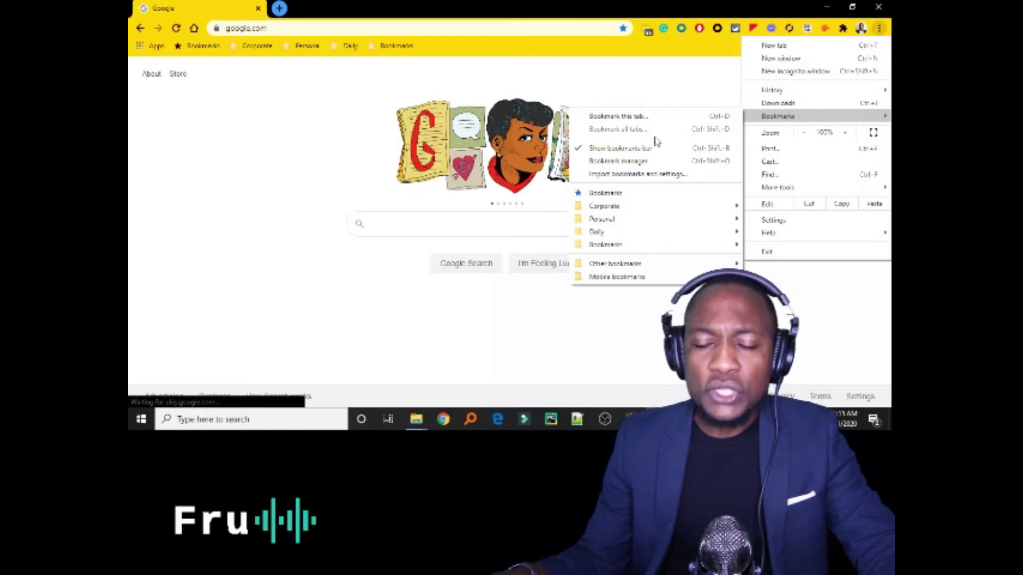
Step: In the Bookmark manager, collapse all five sidebar folders and start Export bookmarks
left_click(634, 161)
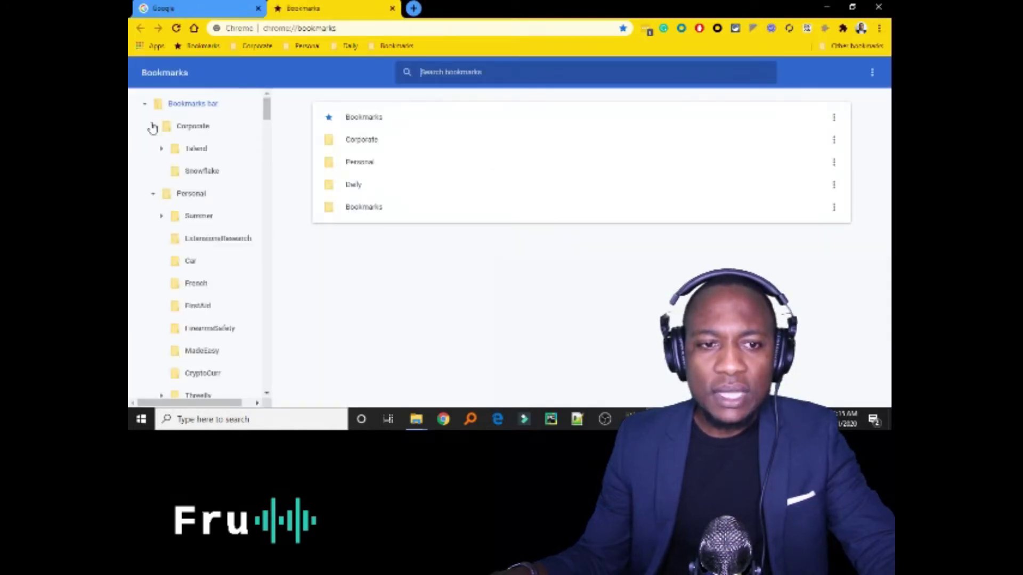
left_click(153, 127)
left_click(153, 149)
left_click(152, 170)
left_click(153, 195)
left_click(145, 216)
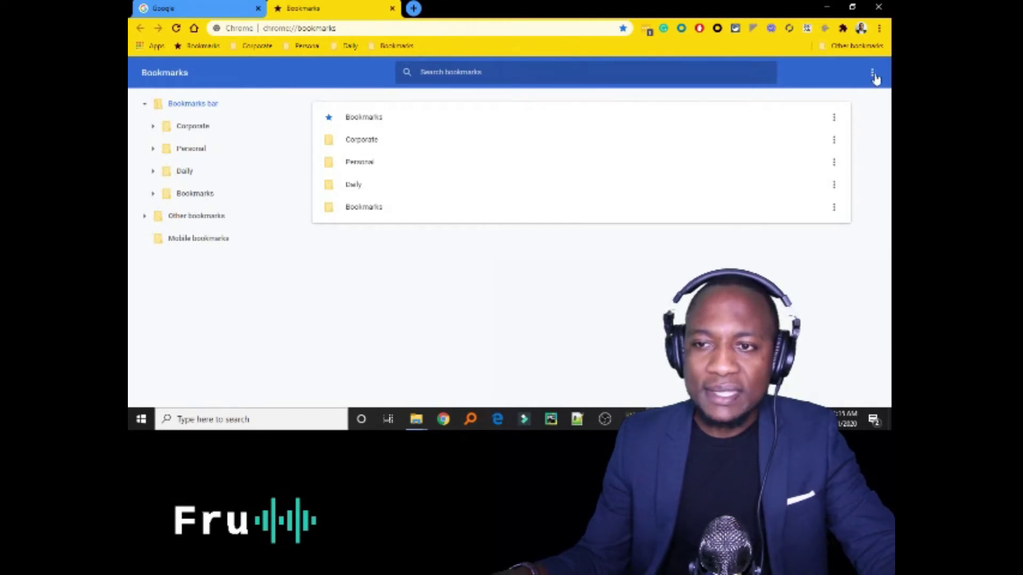
left_click(873, 76)
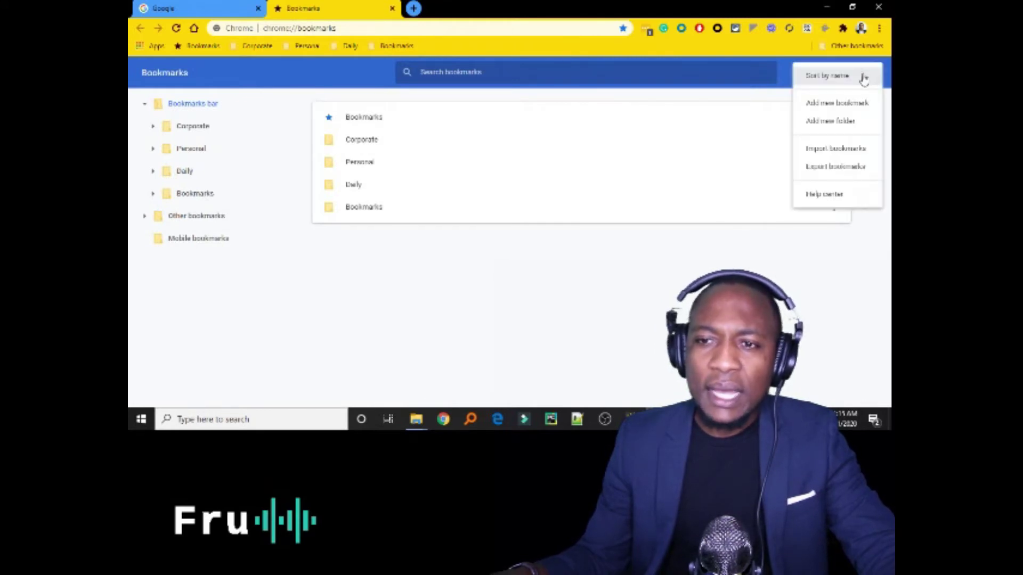
left_click(829, 169)
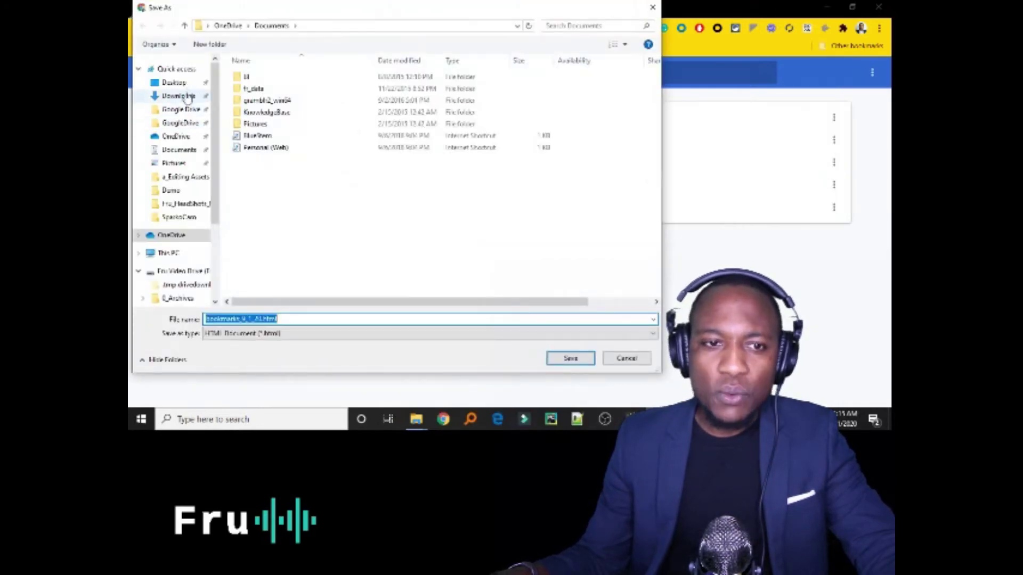
Step: Save the exported bookmarks HTML file into the Demo folder on the Desktop
left_click(176, 83)
left_click(262, 89)
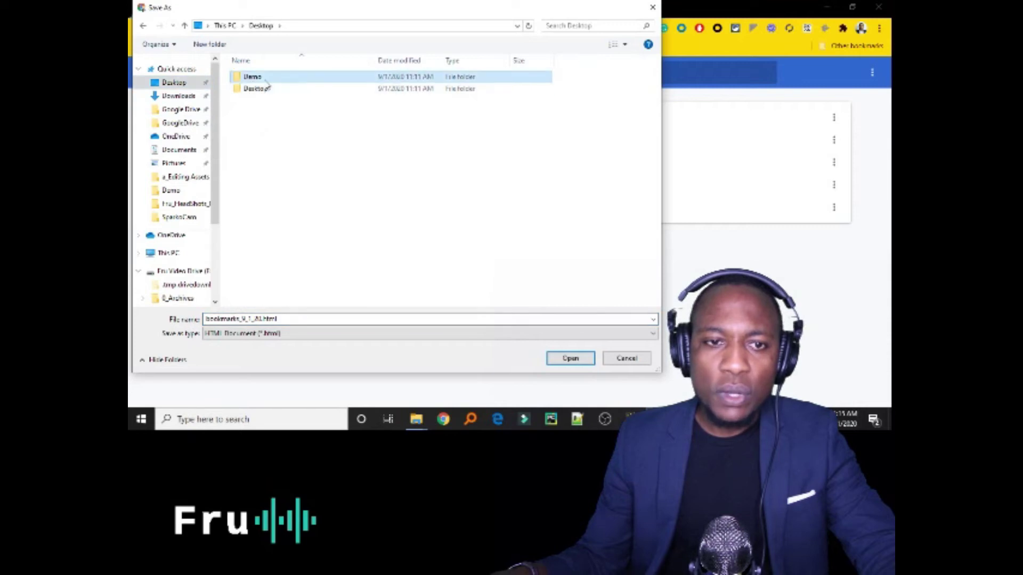
double_click(266, 80)
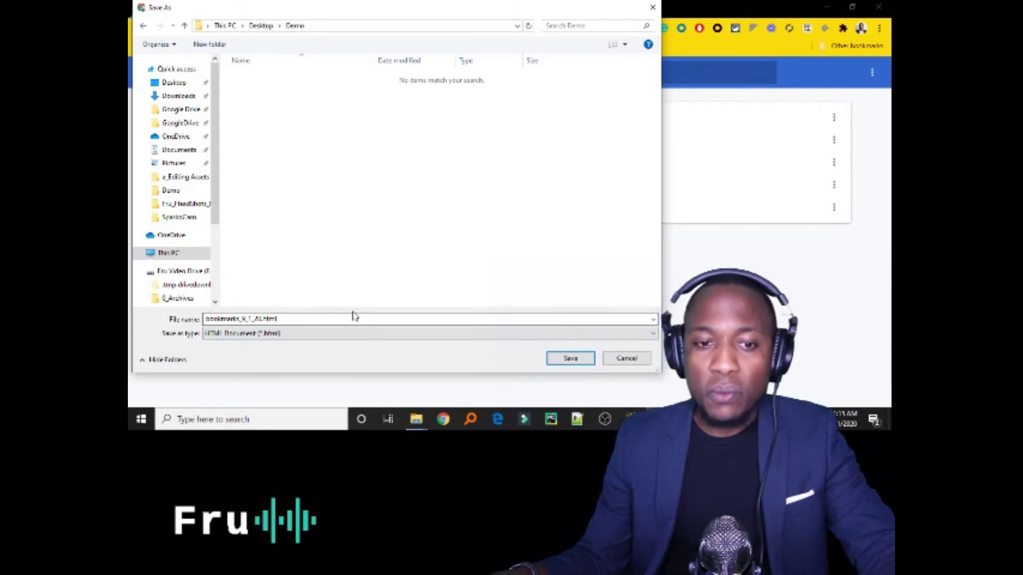
left_click(580, 361)
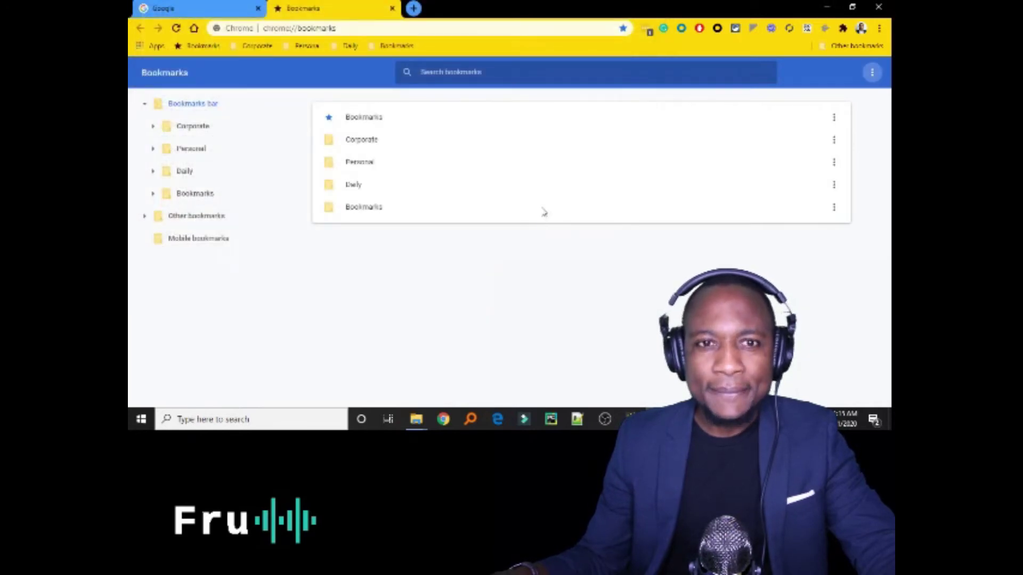
Step: Close the Google tab and switch to the second, unsynced profile
left_click(258, 9)
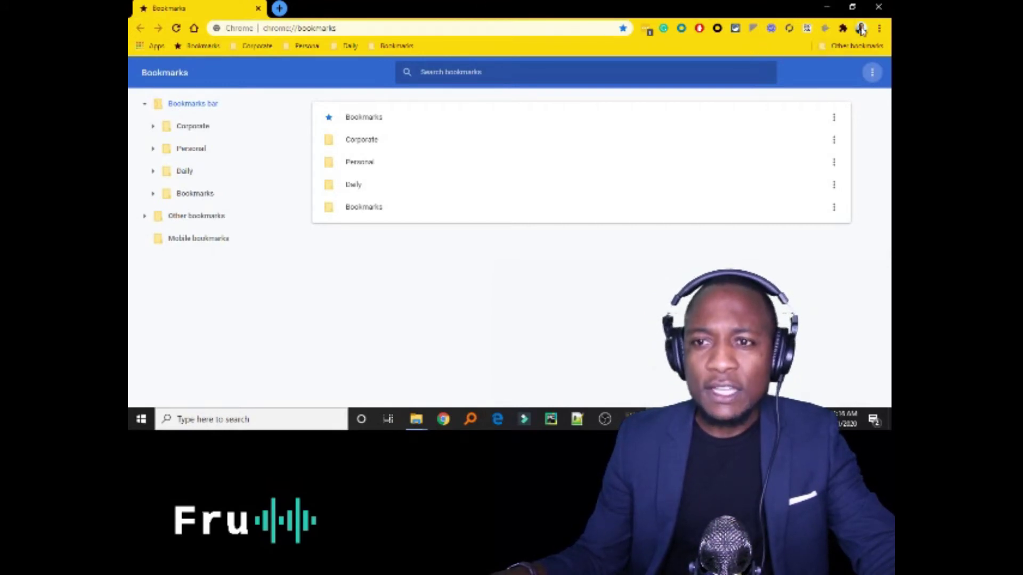
left_click(861, 30)
left_click(761, 234)
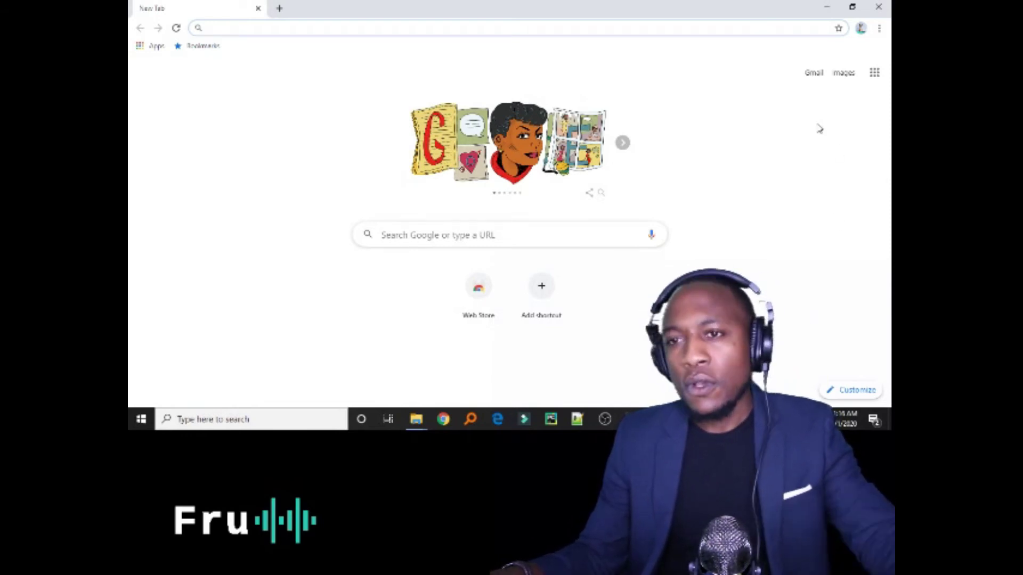
Step: Import the bookmarks HTML file from Demo through the Bookmark manager's Import bookmarks
left_click(878, 28)
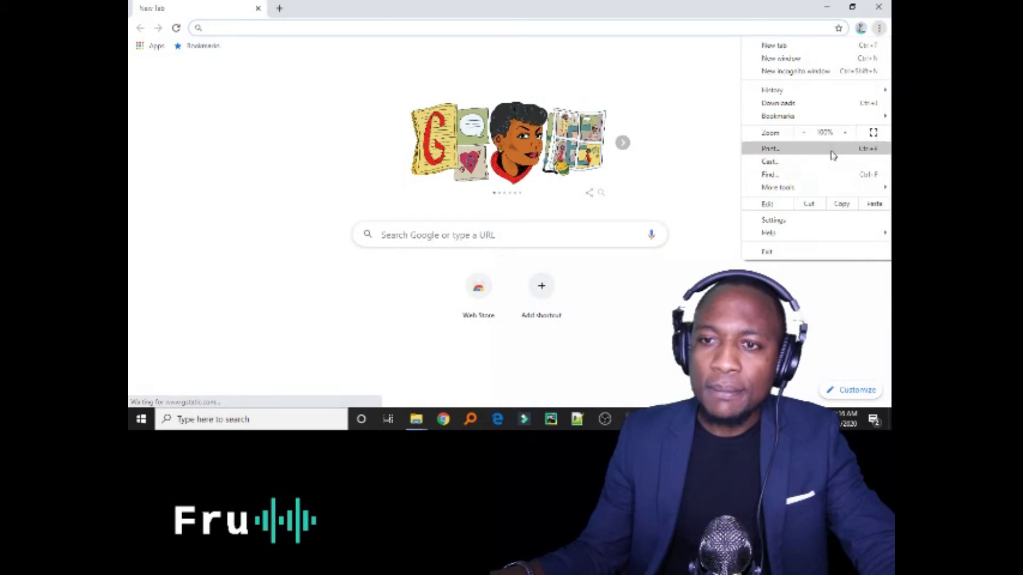
mouse_move(799, 116)
left_click(642, 162)
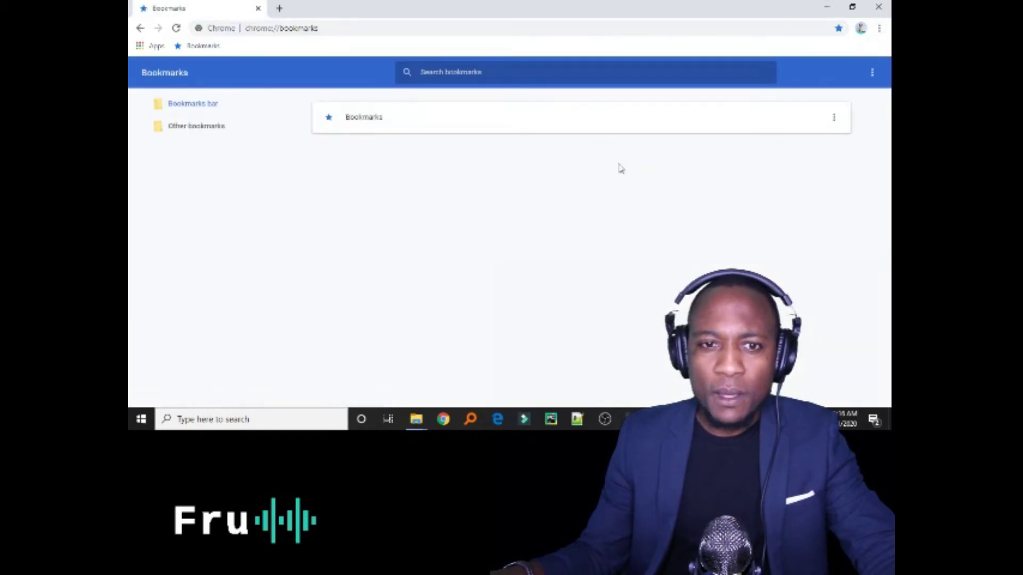
left_click(872, 75)
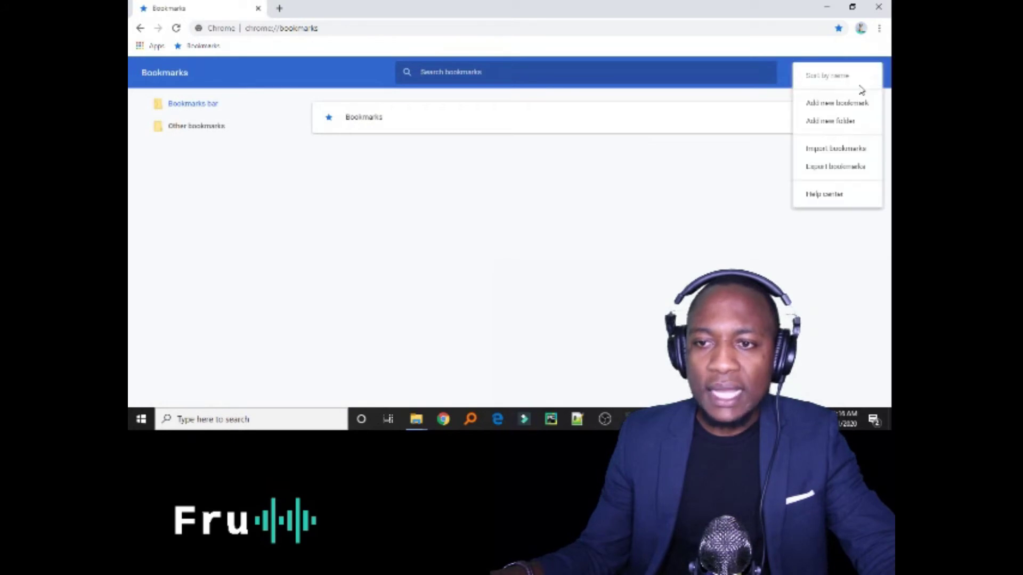
left_click(832, 151)
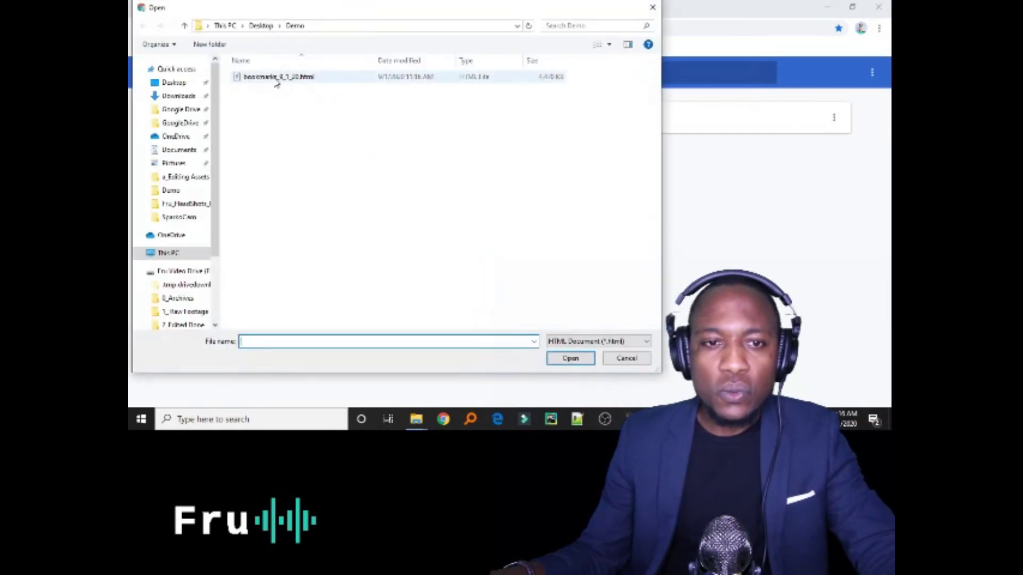
left_click(276, 80)
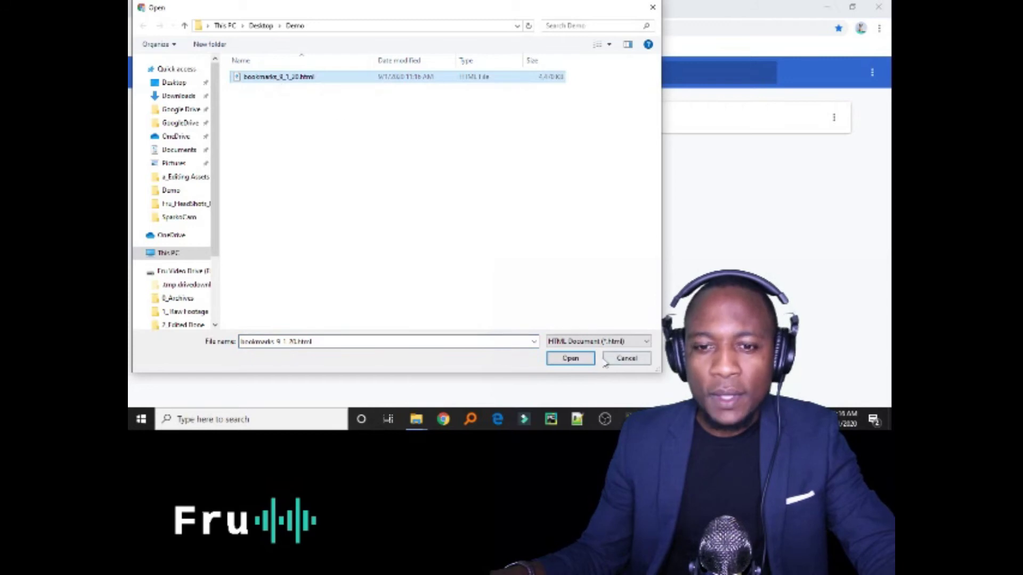
left_click(570, 359)
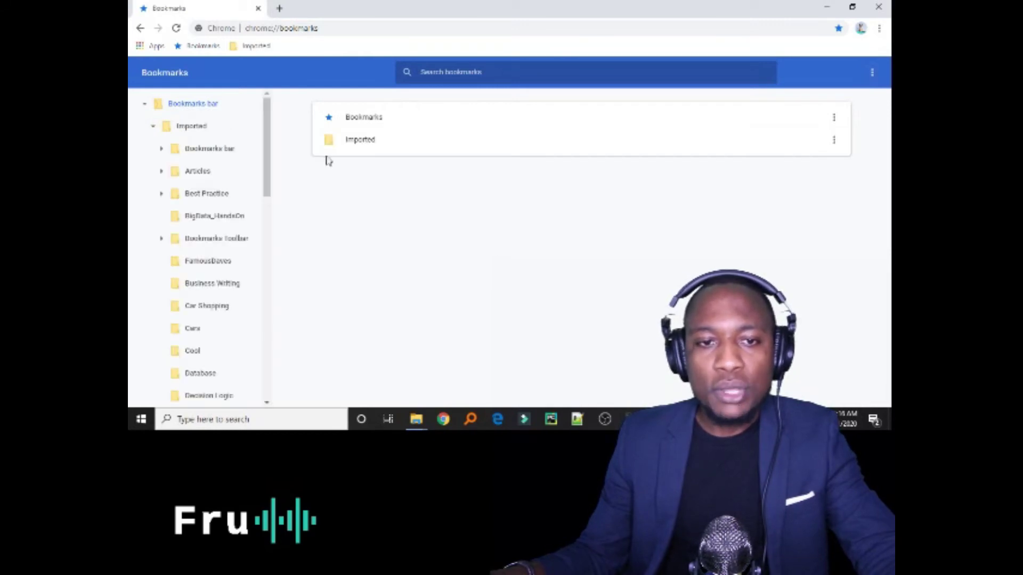
Step: Collapse Imported in the sidebar tree and browse its folders on the bookmarks bar
left_click(153, 128)
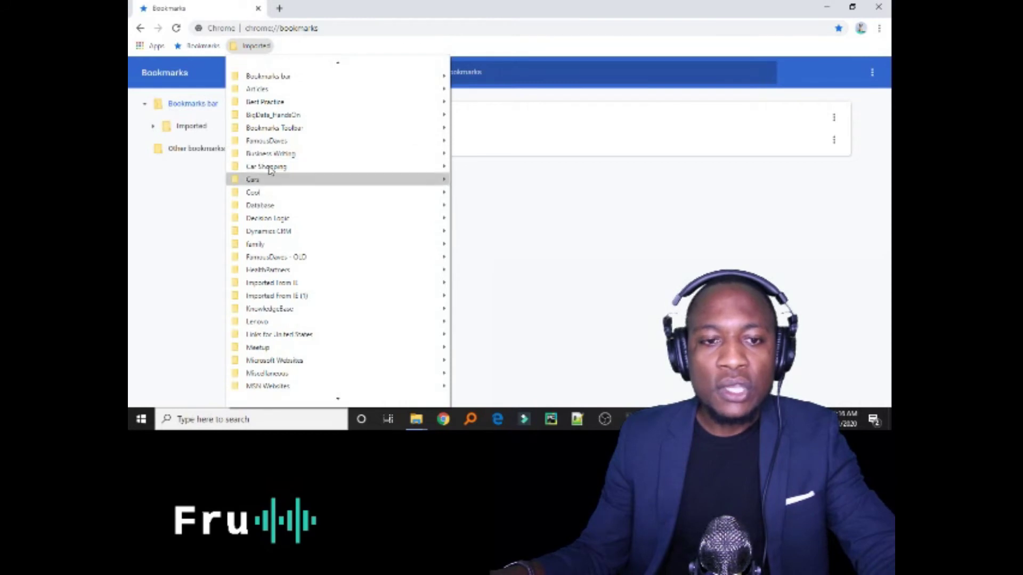
left_click(649, 200)
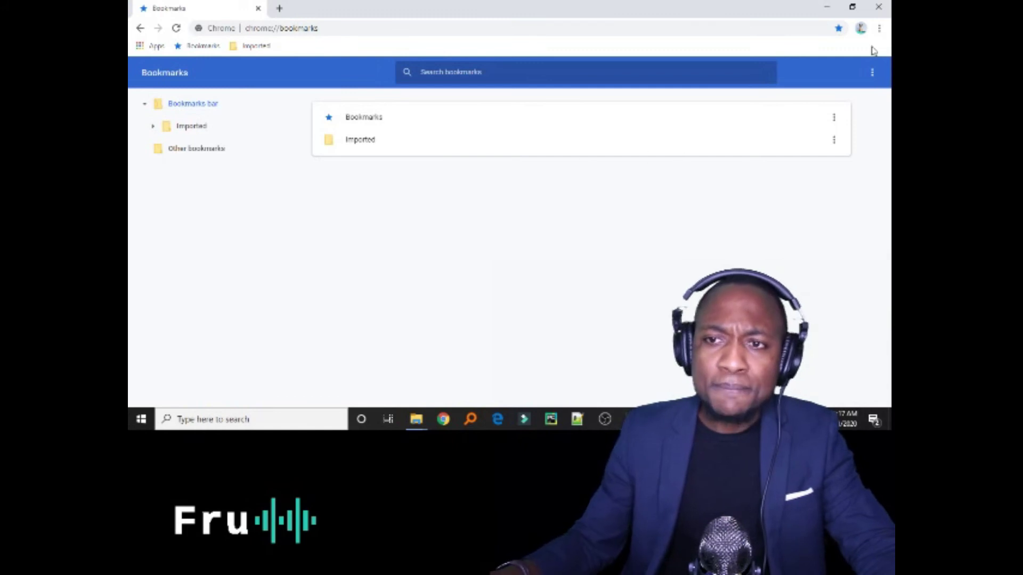
Step: Switch back to the synced main profile and reopen its profile menu
left_click(861, 29)
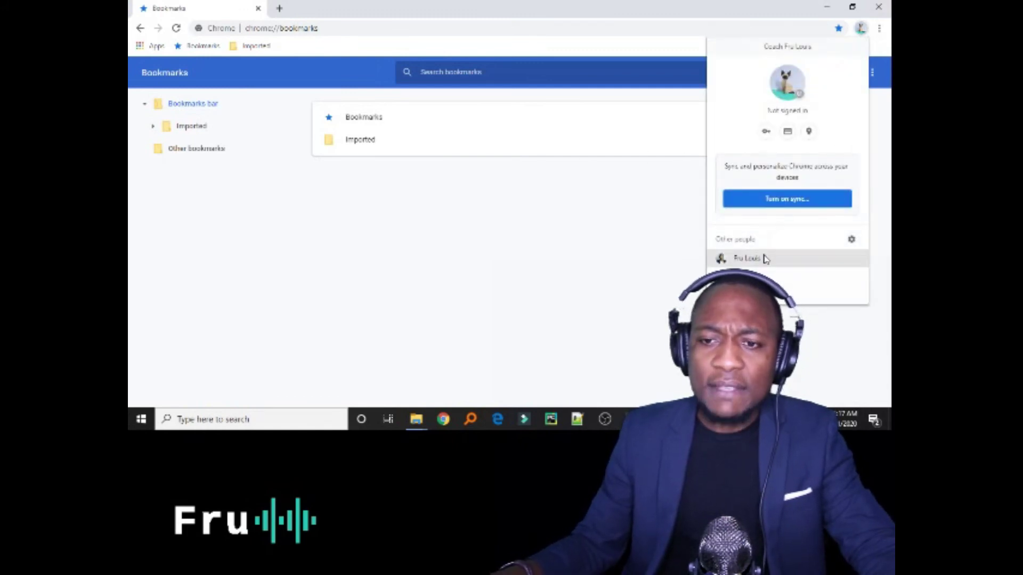
left_click(767, 258)
left_click(863, 29)
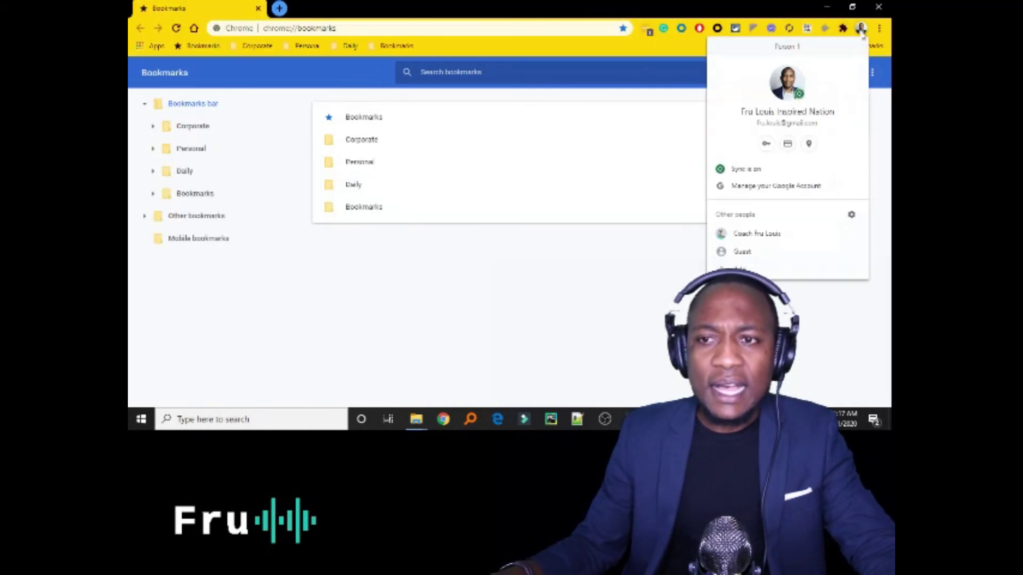